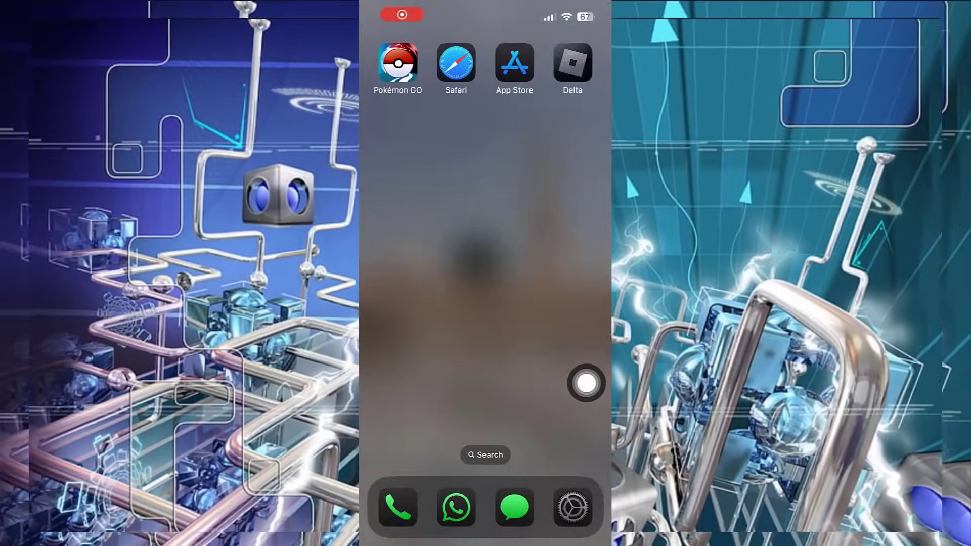
Step: Open Roblox, join Blox Fruits from Continue, and bring up Delta's saved scripts
left_click(572, 62)
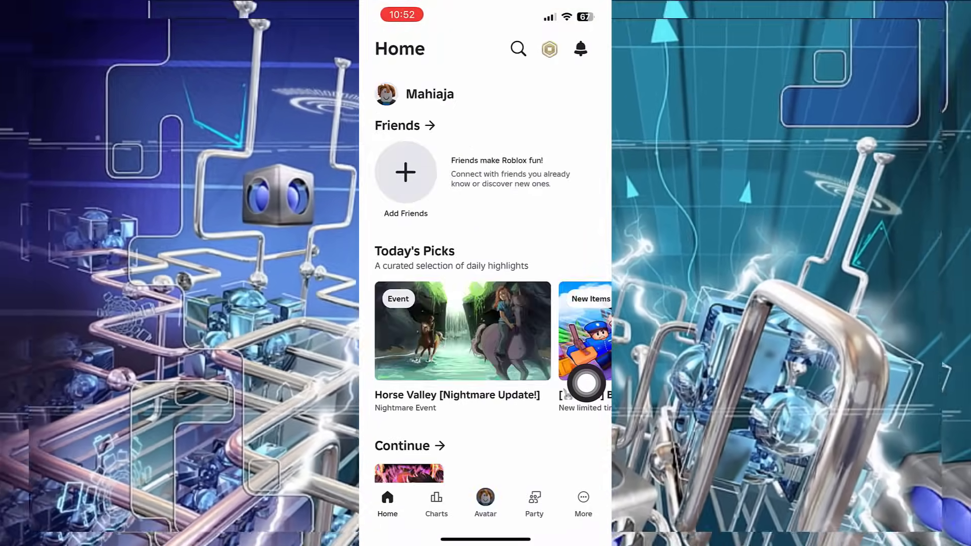
scroll(486, 304, "down", 5)
left_click(410, 271)
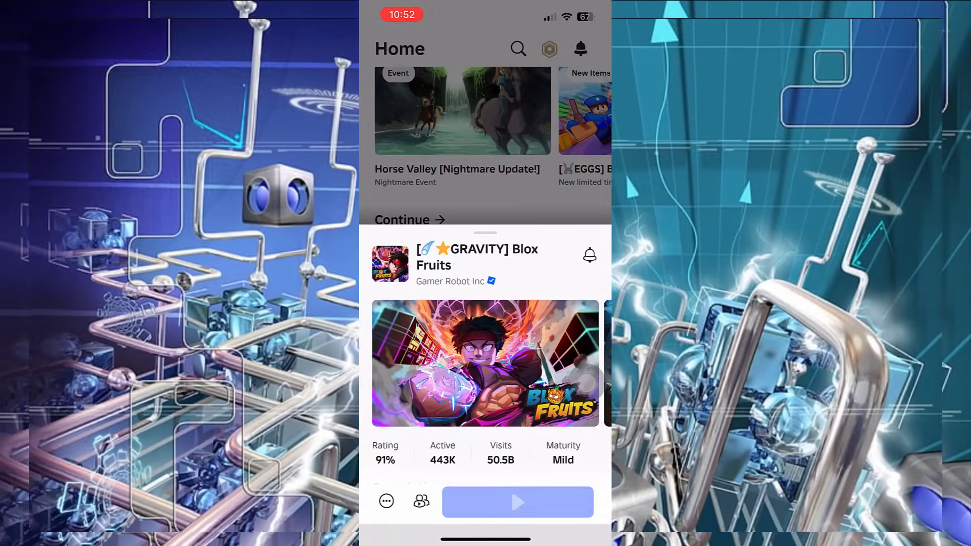
left_click(517, 501)
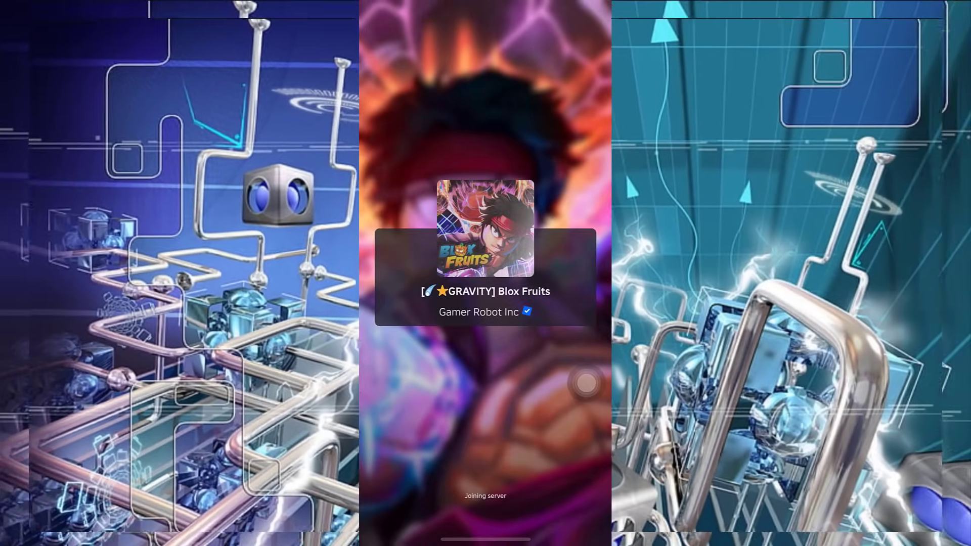
left_click(586, 384)
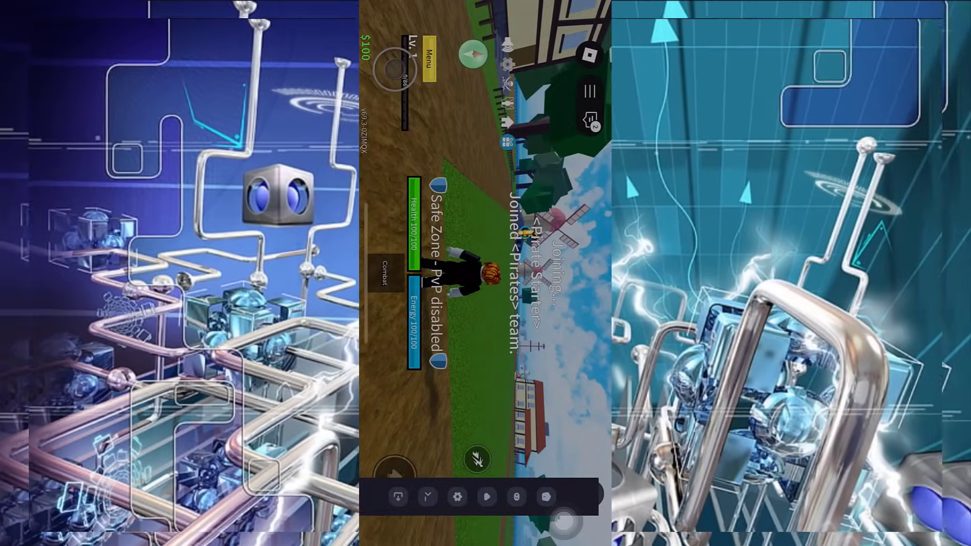
Step: Browse Delta's editor, ScriptBlox search and settings tabs, scrolling the settings list
left_click(546, 497)
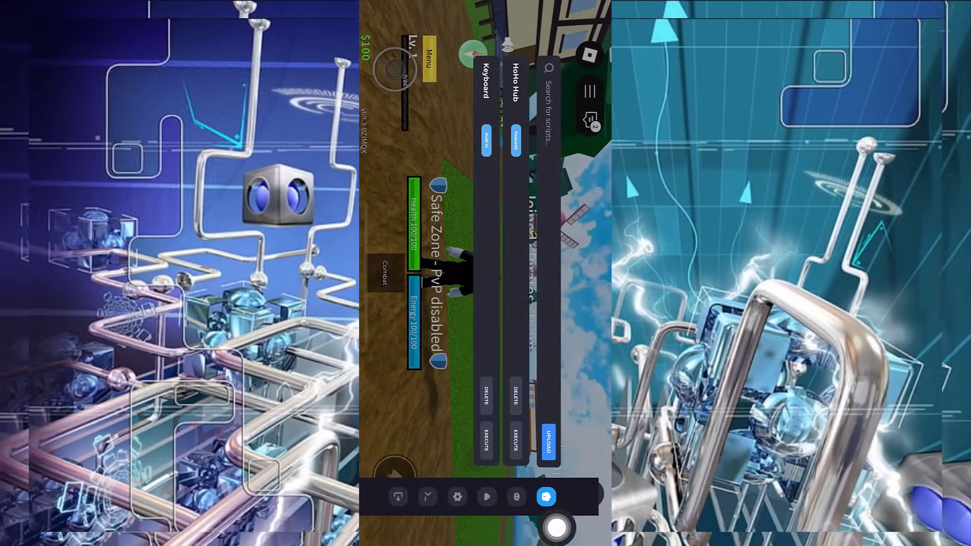
left_click(517, 496)
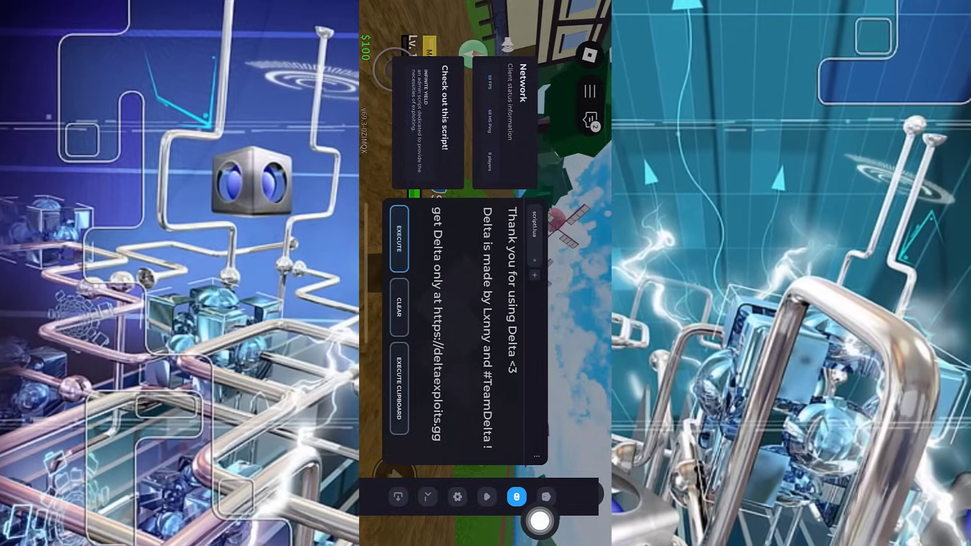
left_click(487, 496)
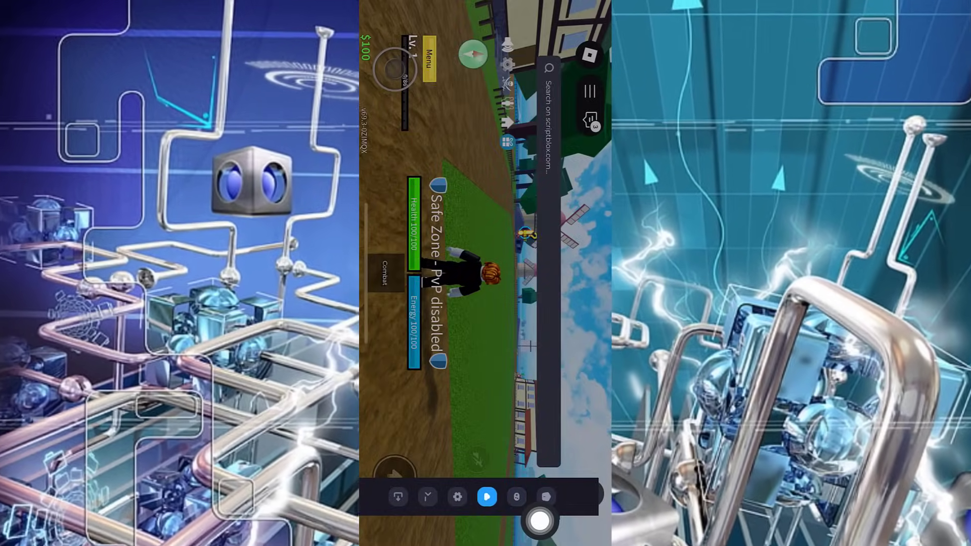
left_click(456, 497)
left_click_drag(417, 422, 442, 426)
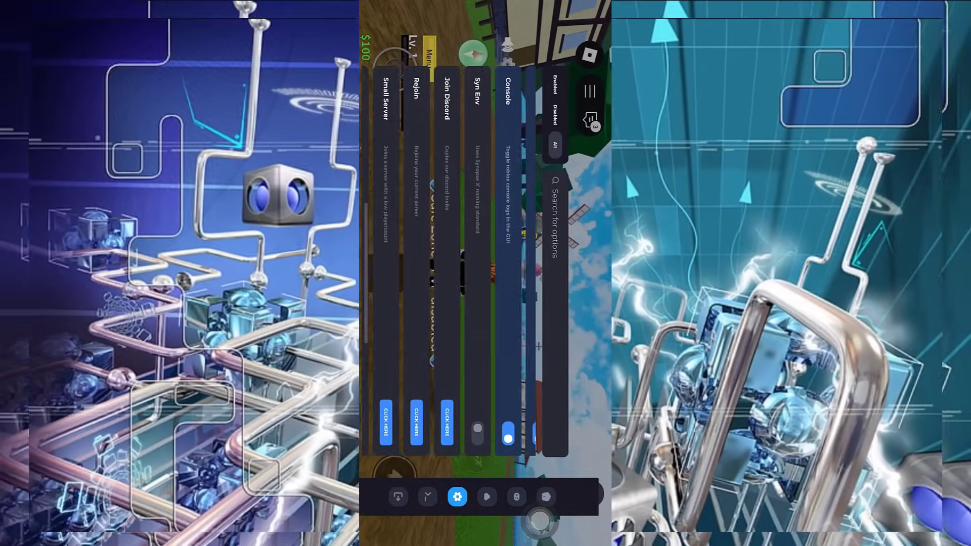
scroll(471, 266, "down", 5)
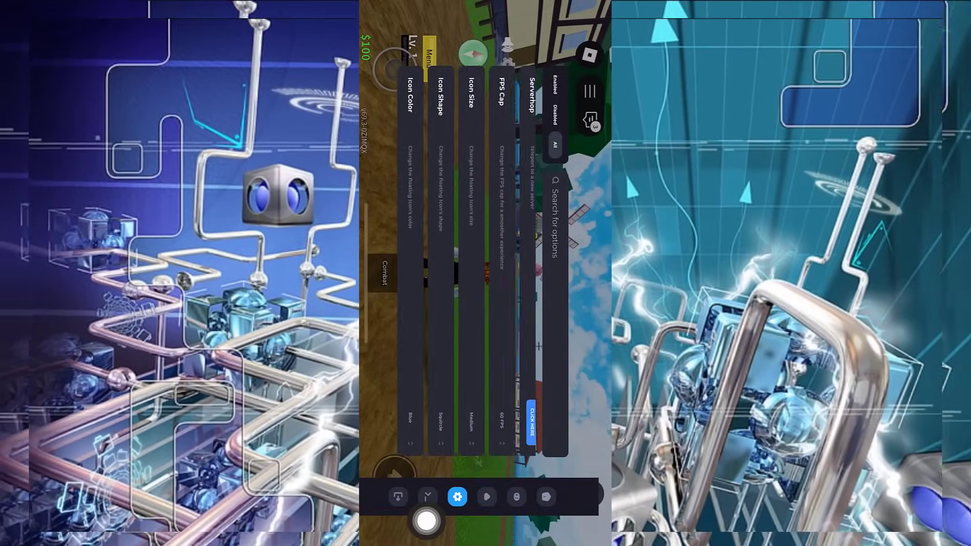
scroll(453, 258, "up", 2)
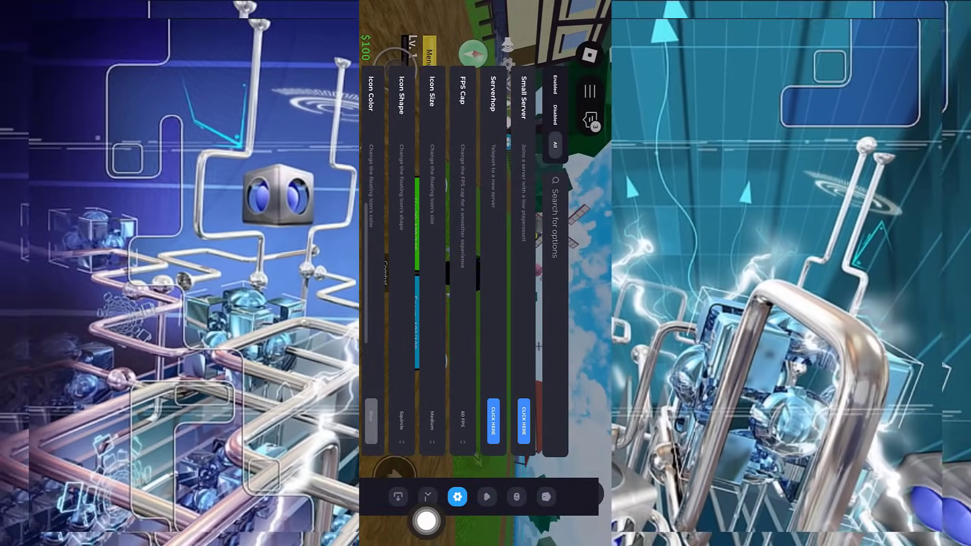
scroll(455, 258, "down", 3)
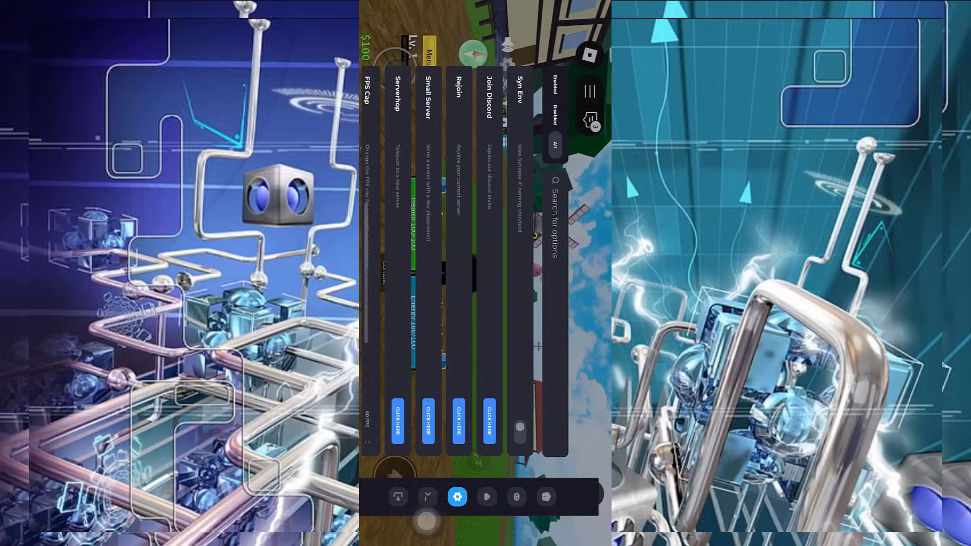
scroll(455, 258, "down", 2)
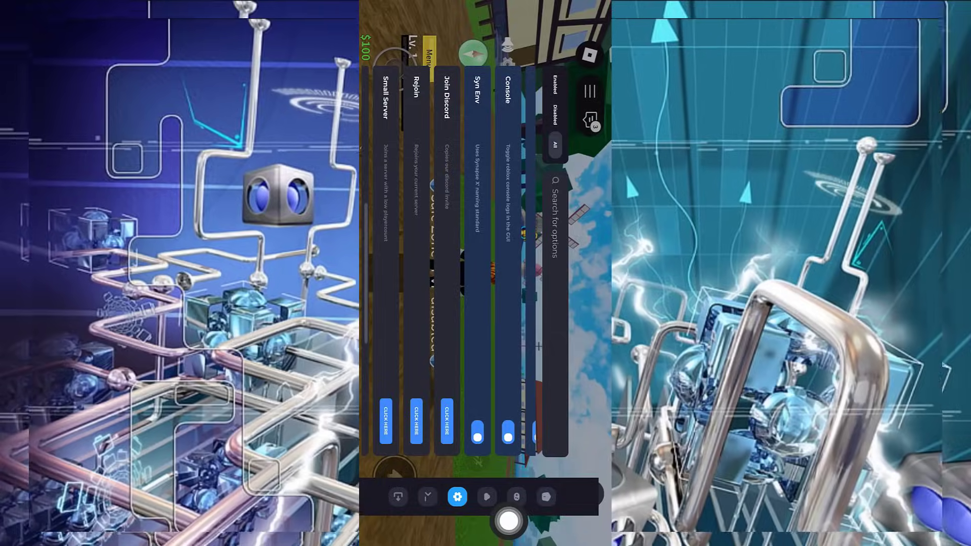
Step: Go to the Home Screen and delete the Delta app along with its data
left_click(508, 521)
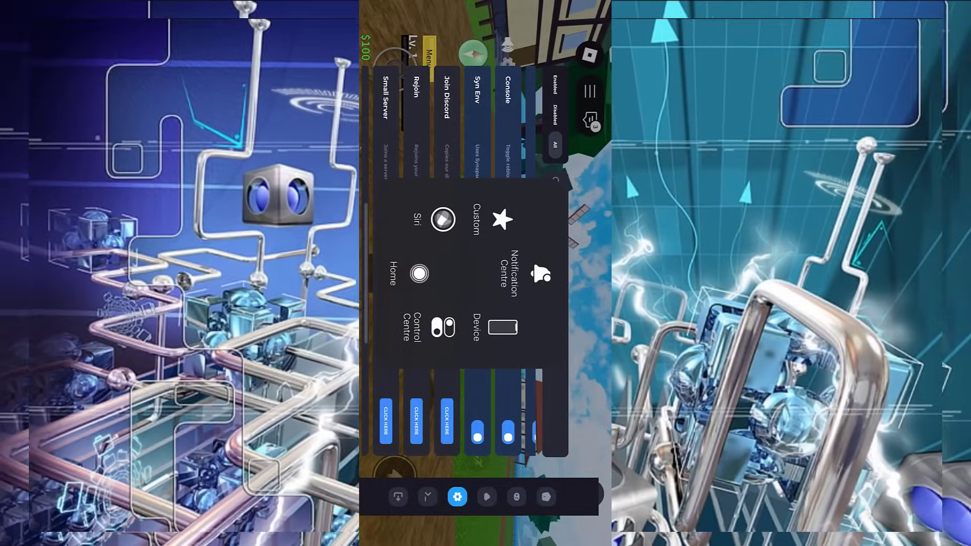
left_click(419, 273)
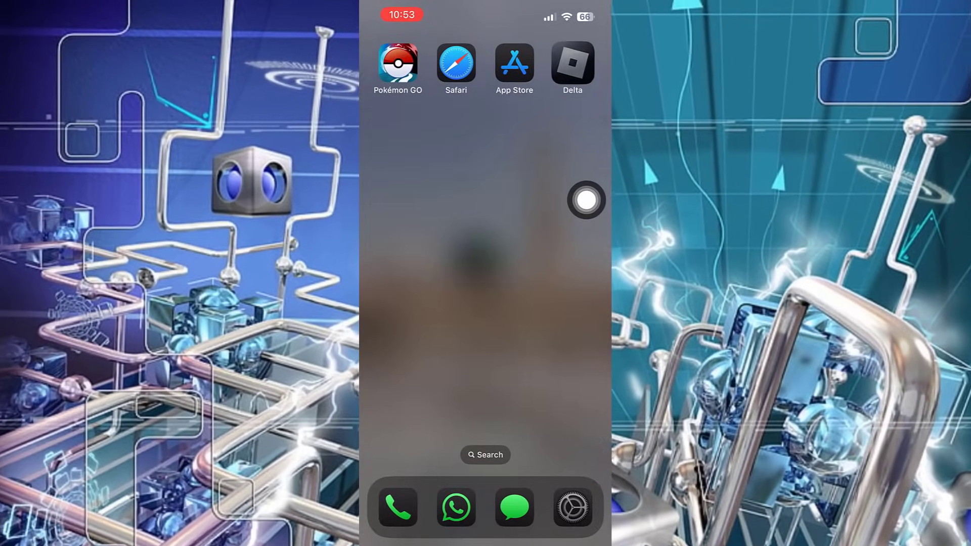
left_click(573, 63)
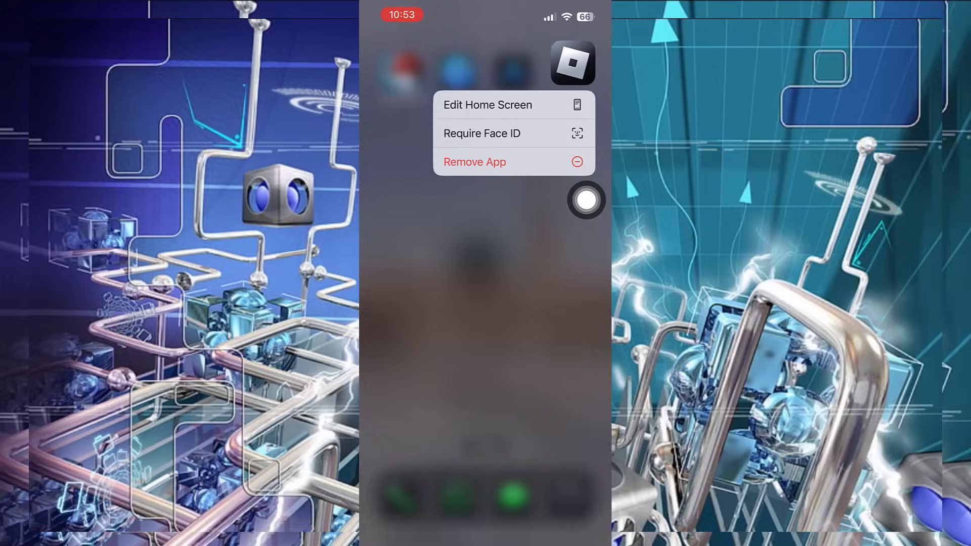
left_click(475, 162)
left_click(486, 305)
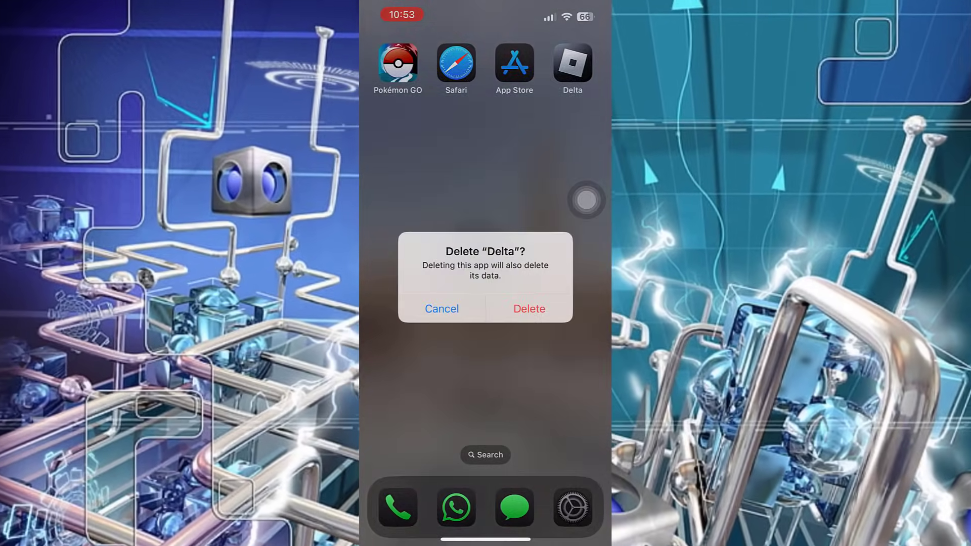
left_click(528, 308)
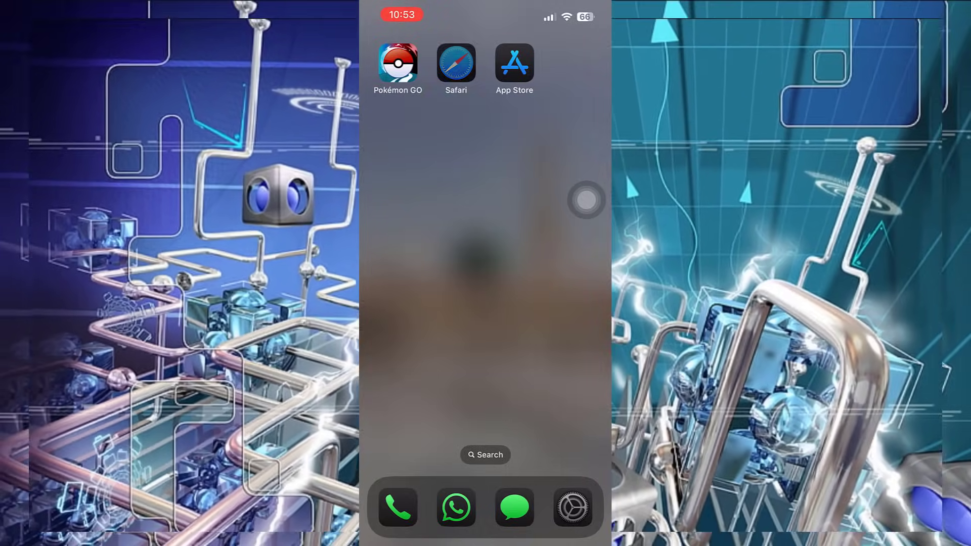
Step: Open Safari, enter 'robloxing.com' and go to the suggested robloxing.com site
left_click(456, 62)
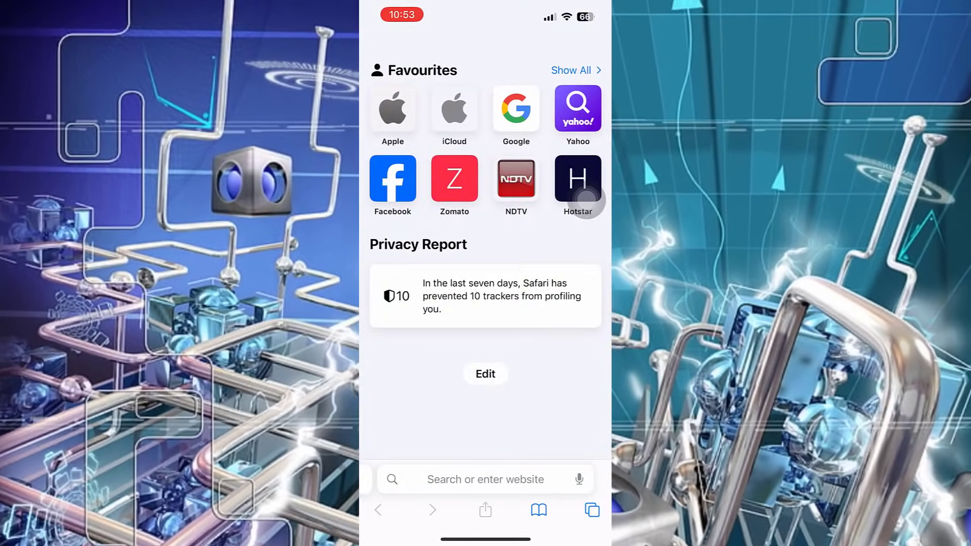
left_click(485, 479)
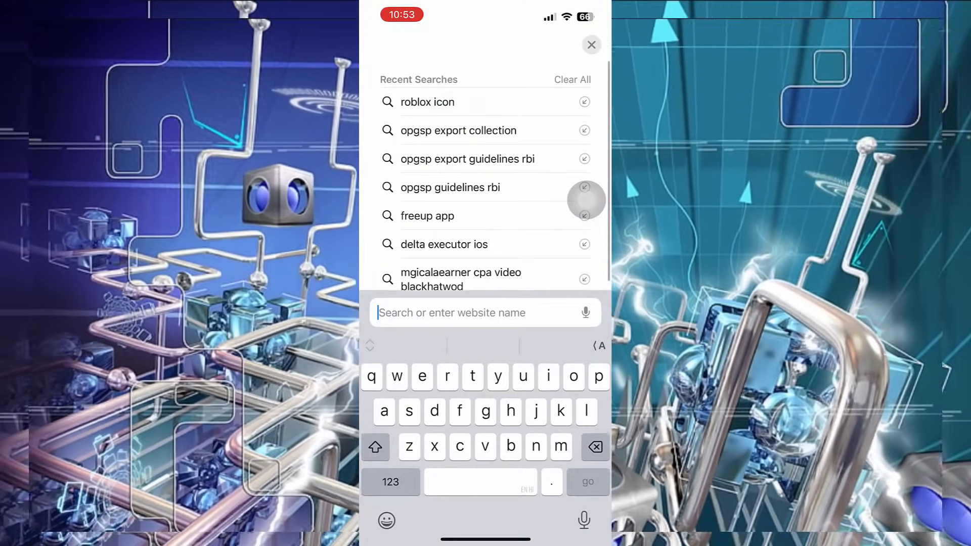
type("robloxing.com")
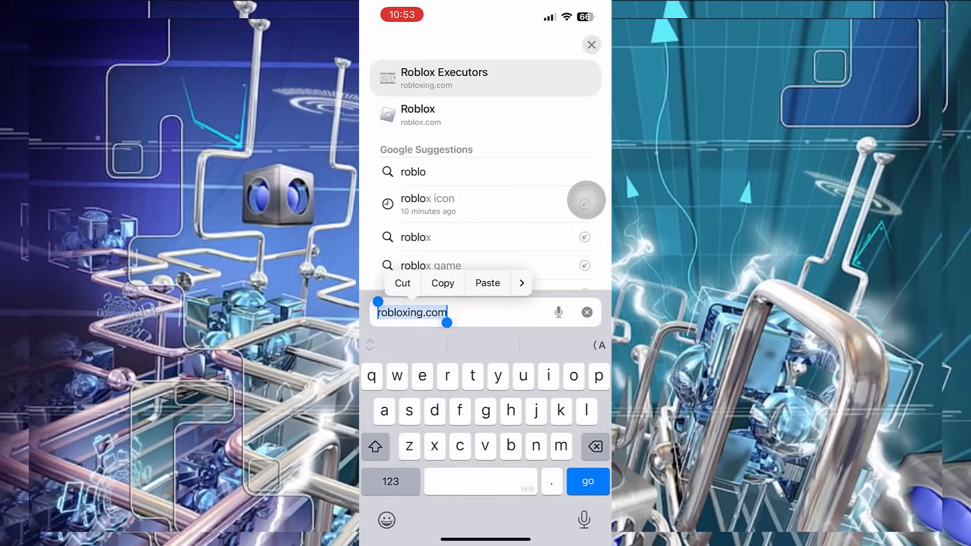
left_click(587, 480)
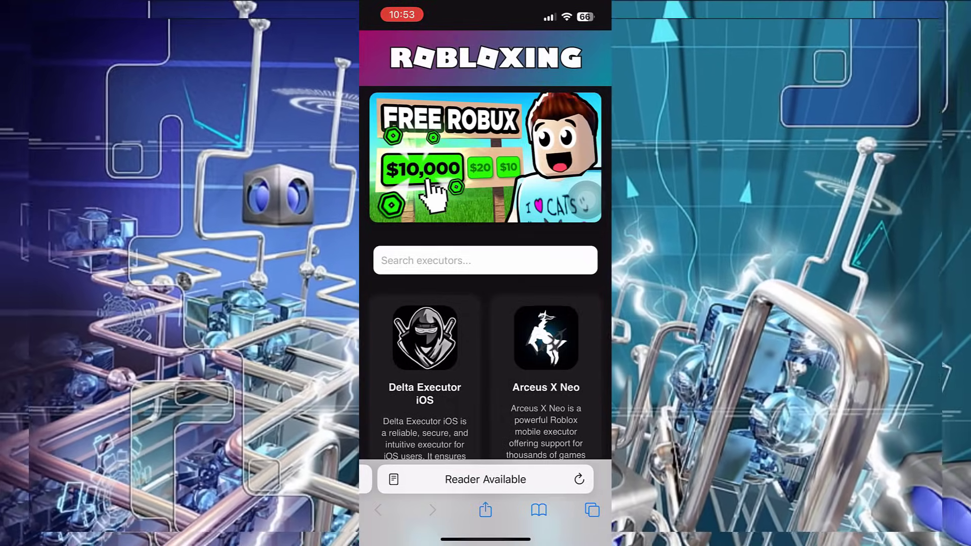
scroll(406, 361, "down", 5)
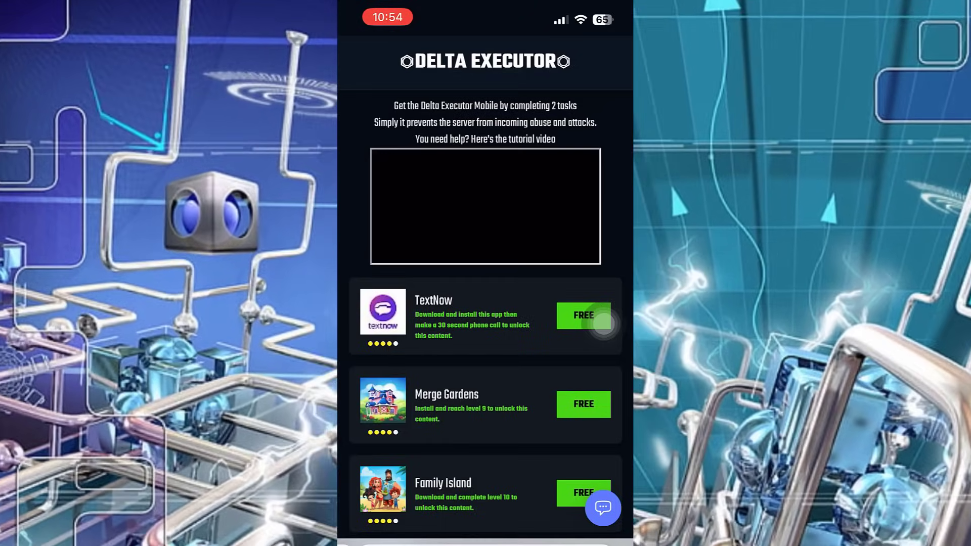
Step: Open Travel Town's level 9 unlock instructions and start installing it
mouse_move(394, 106)
left_mouse_down()
mouse_move(546, 110)
mouse_move(556, 142)
left_mouse_up()
scroll(603, 324, "down", 1)
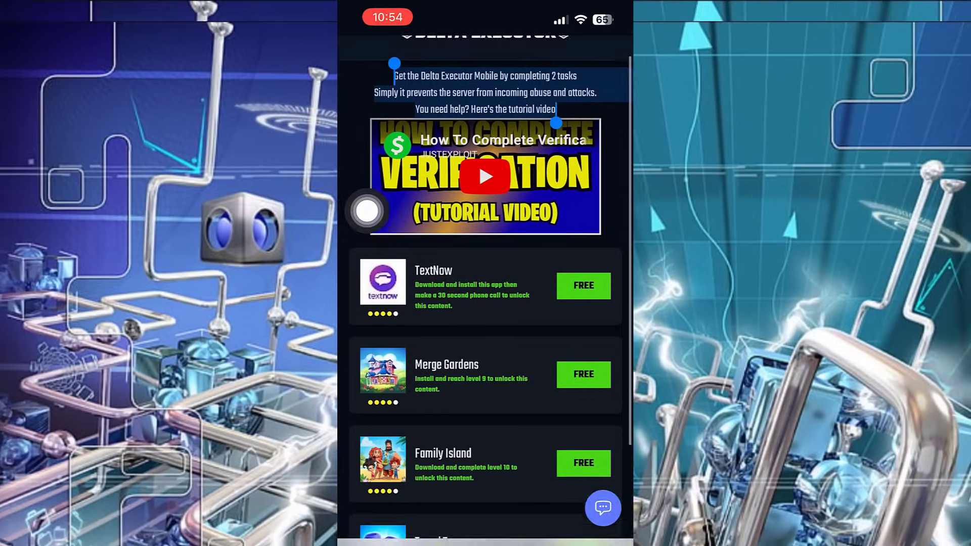
scroll(366, 211, "up", 2)
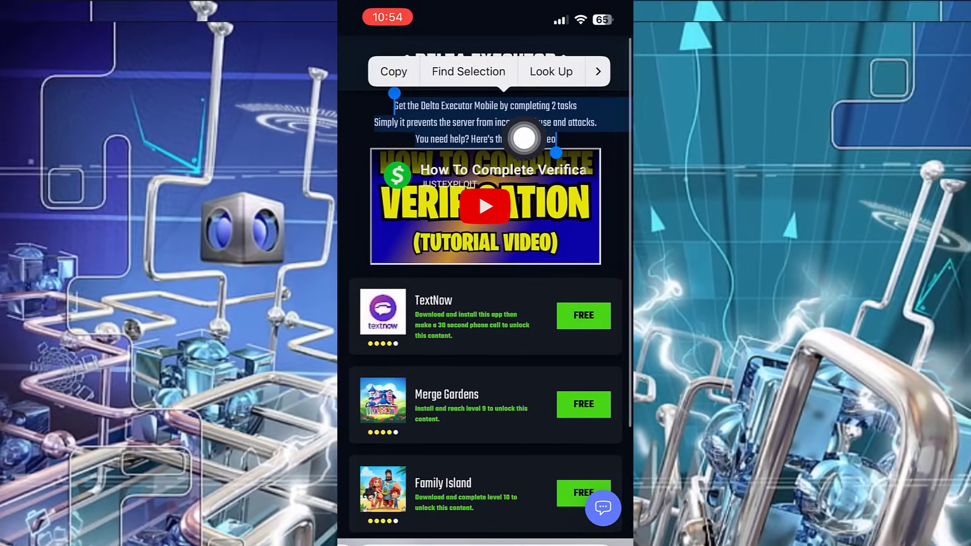
left_click(604, 126)
scroll(603, 128, "down", 3)
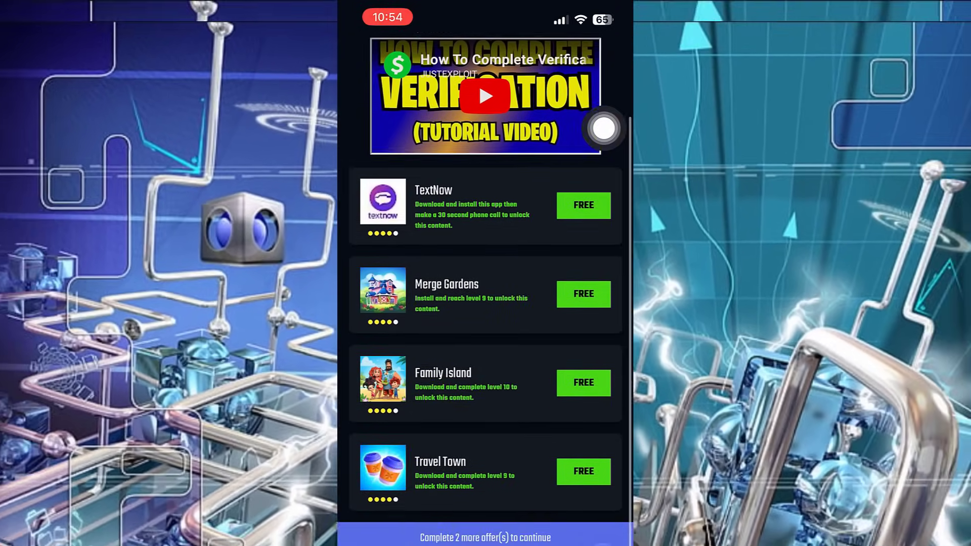
scroll(603, 129, "down", 1)
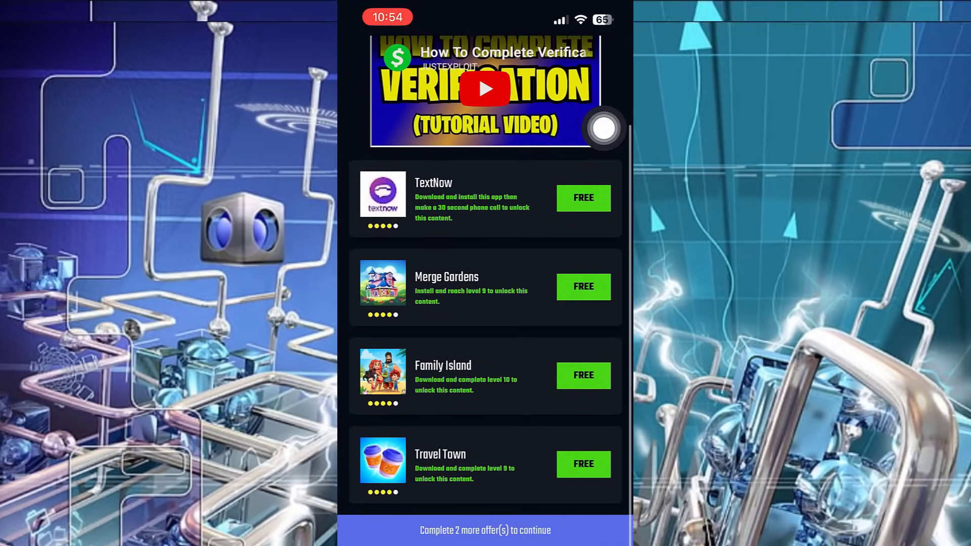
left_click(583, 464)
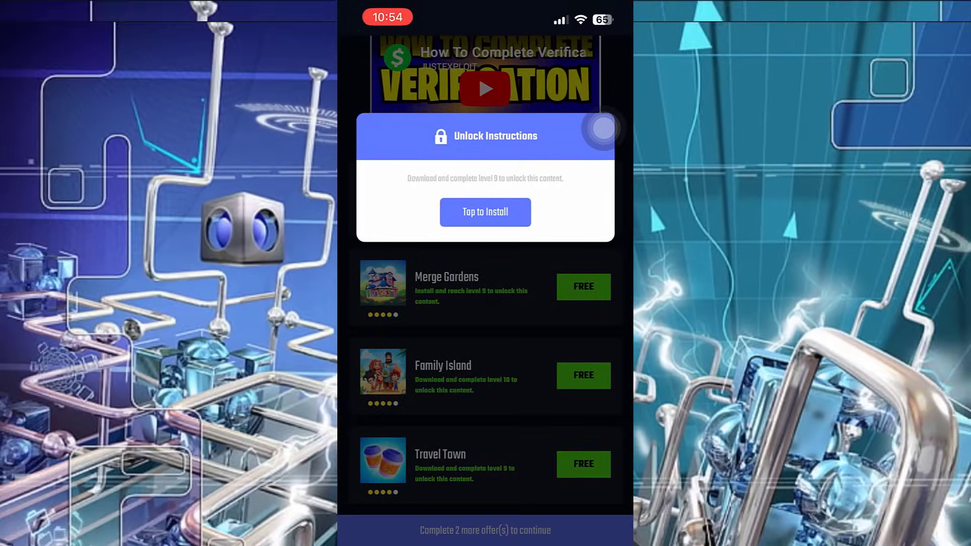
left_click_drag(410, 178, 562, 182)
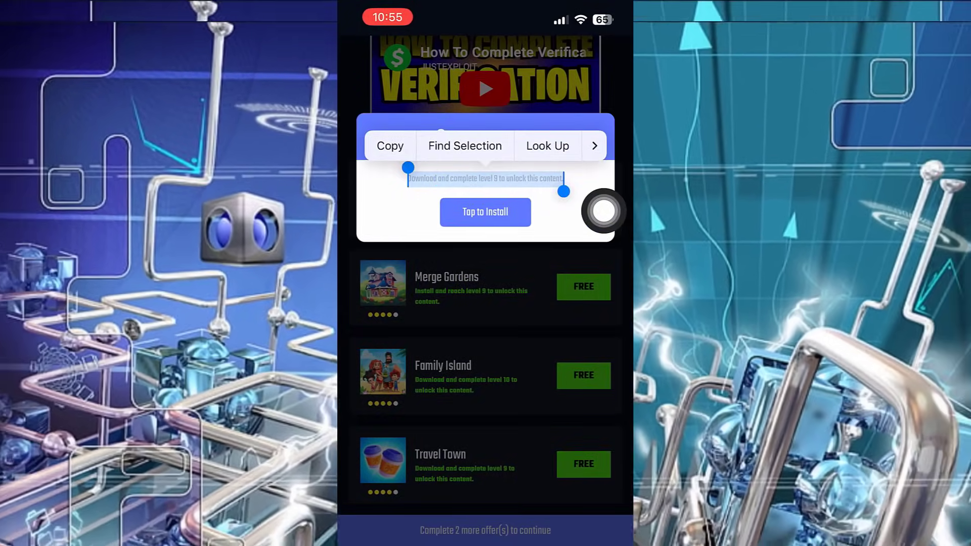
left_click(485, 212)
left_click(465, 245)
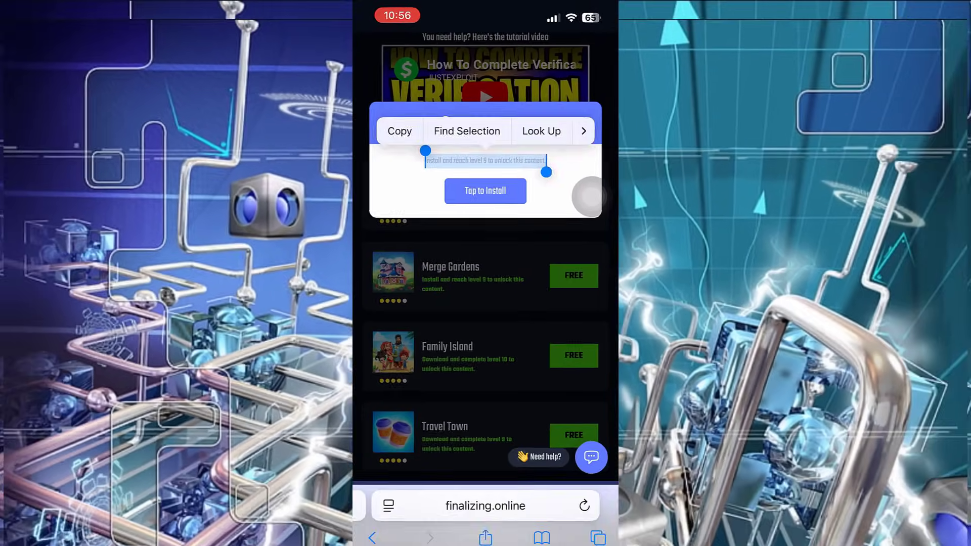
Step: Get Travel Town running by accepting its terms and dismissing the invite-friends popup
left_click(485, 190)
left_click(468, 125)
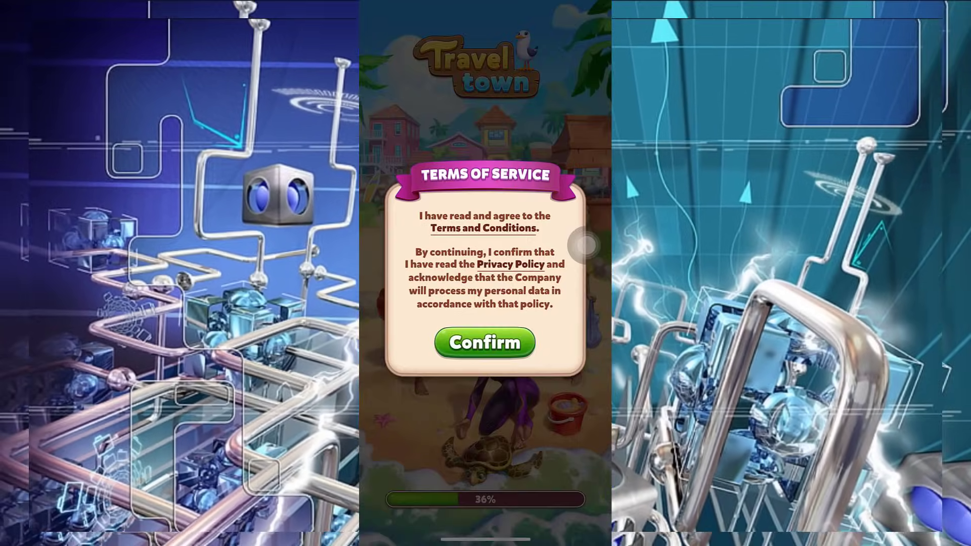
left_click(484, 342)
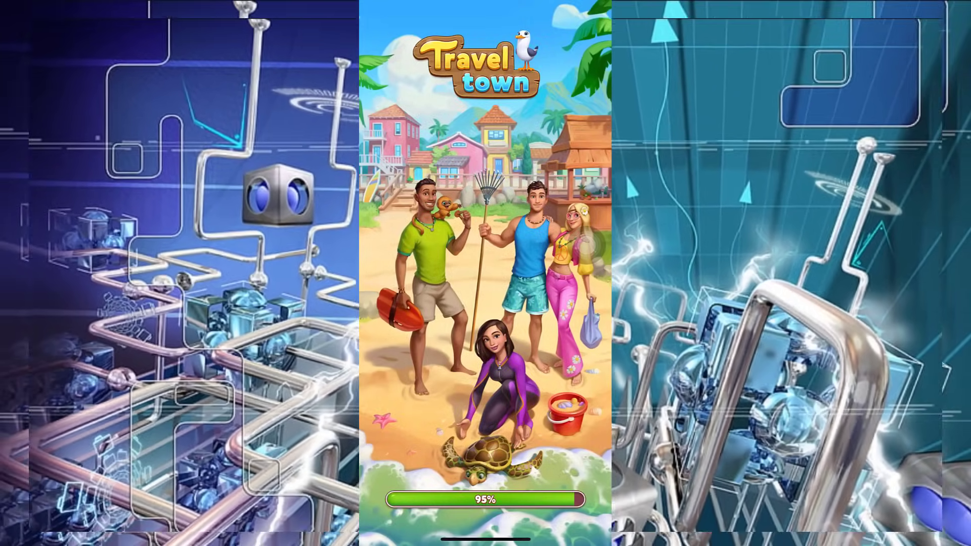
left_click(587, 99)
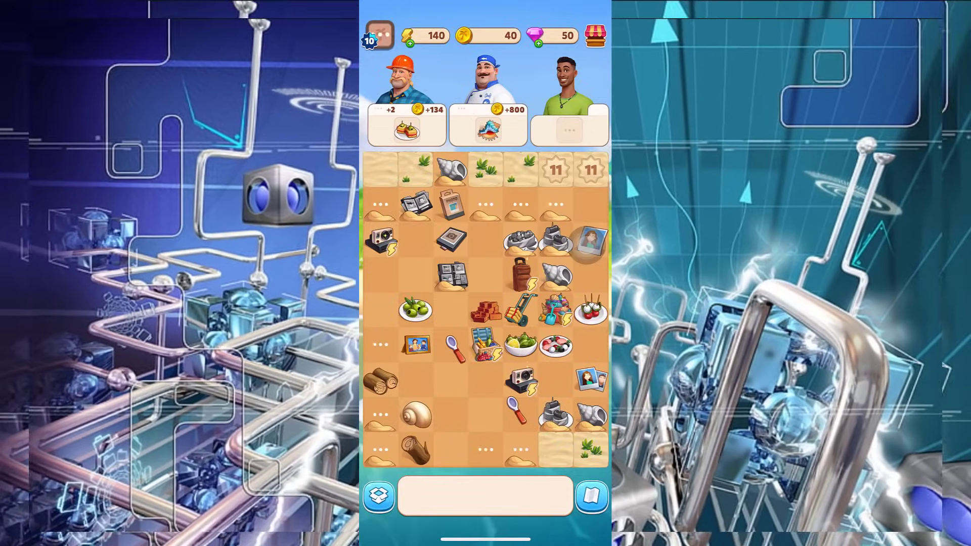
Step: Merge the two spoons and make the Large Dinner Basket produce food plates
left_click_drag(518, 409, 455, 348)
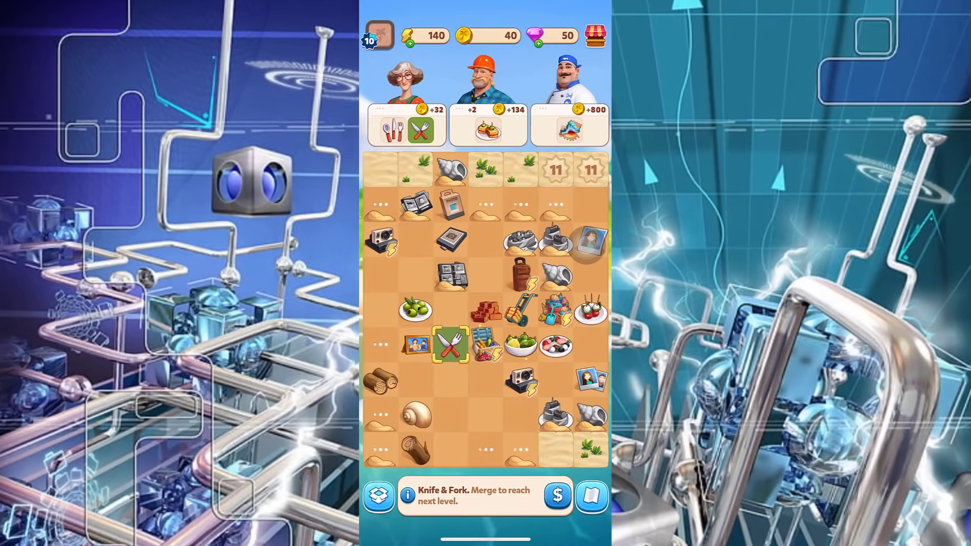
left_click(486, 343)
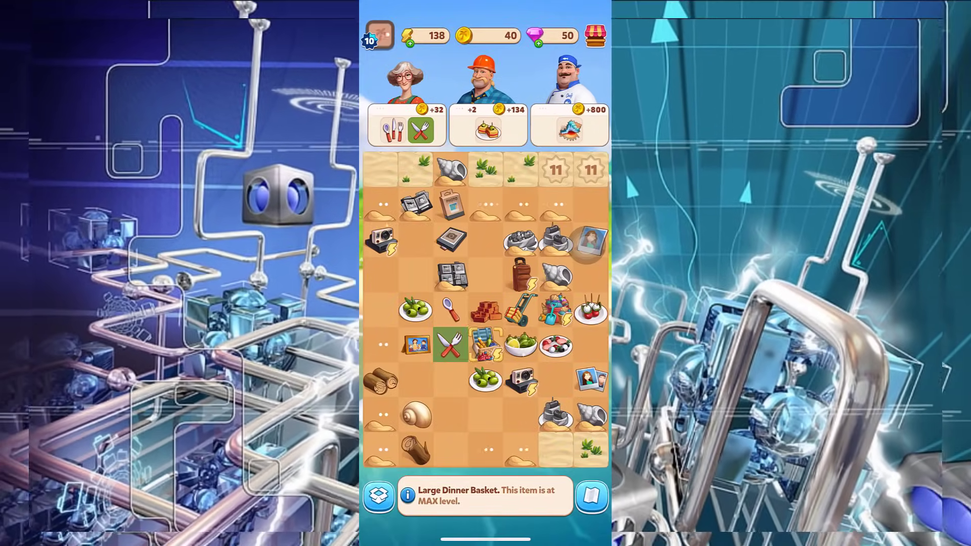
left_click_drag(416, 310, 485, 377)
left_click(485, 343)
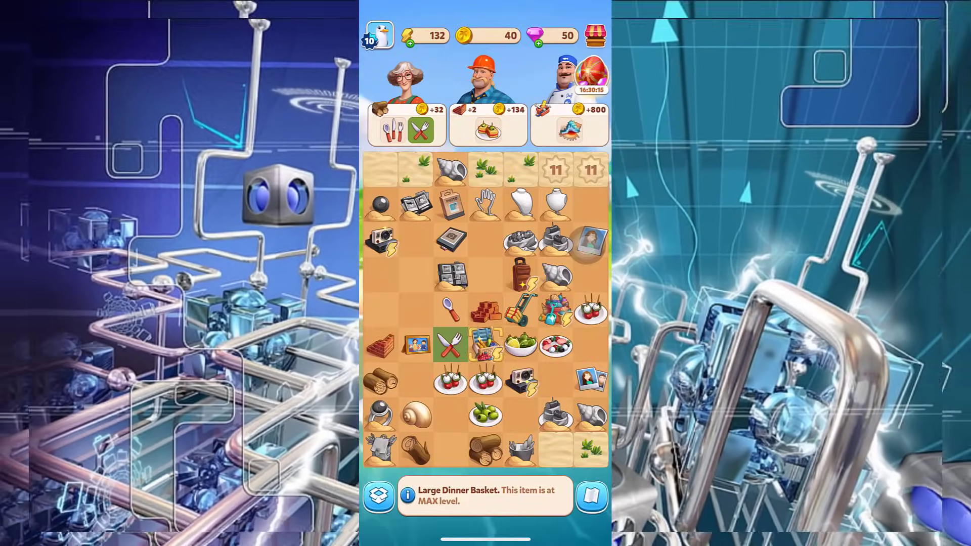
Step: Go to the town view, close Daily Challenge, and quit Travel Town
left_click(378, 495)
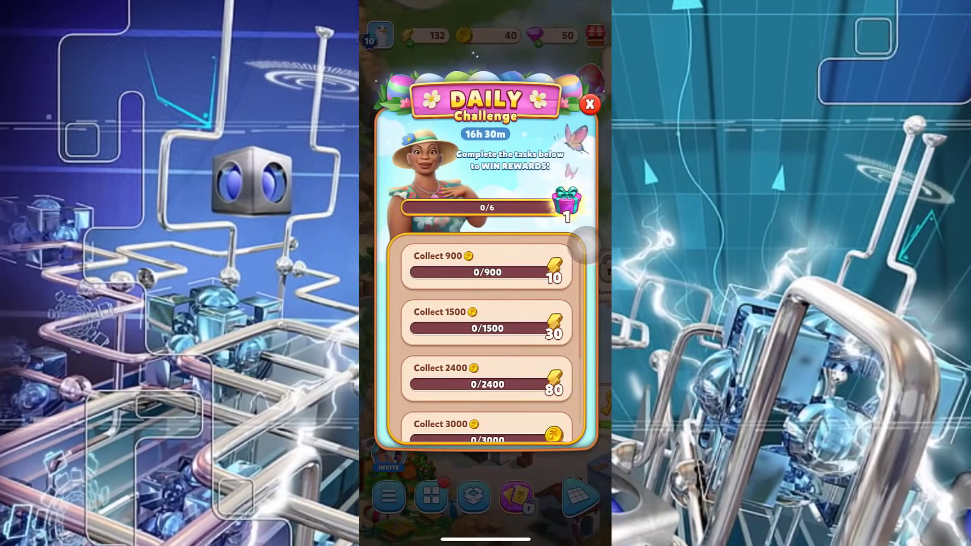
left_click(589, 104)
left_click_drag(485, 539, 485, 318)
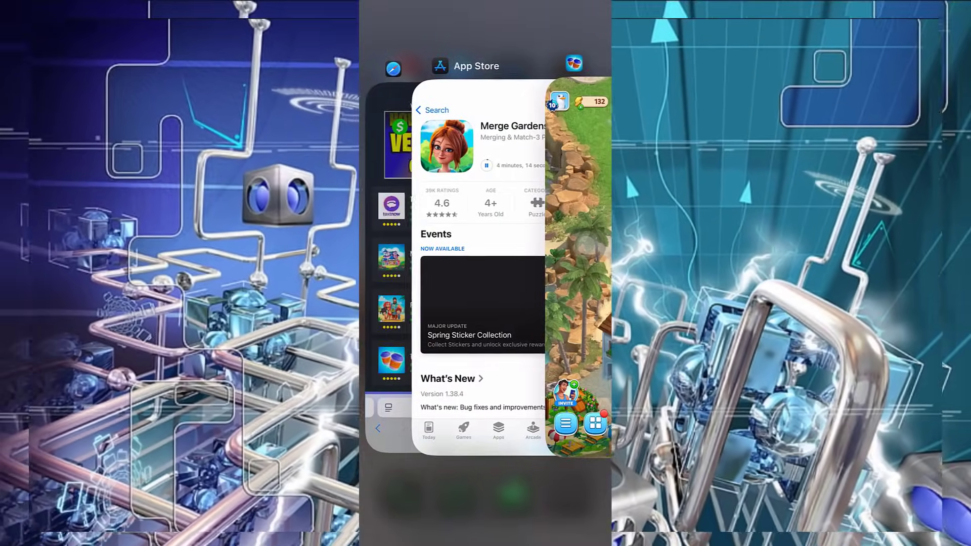
left_click_drag(486, 540, 486, 319)
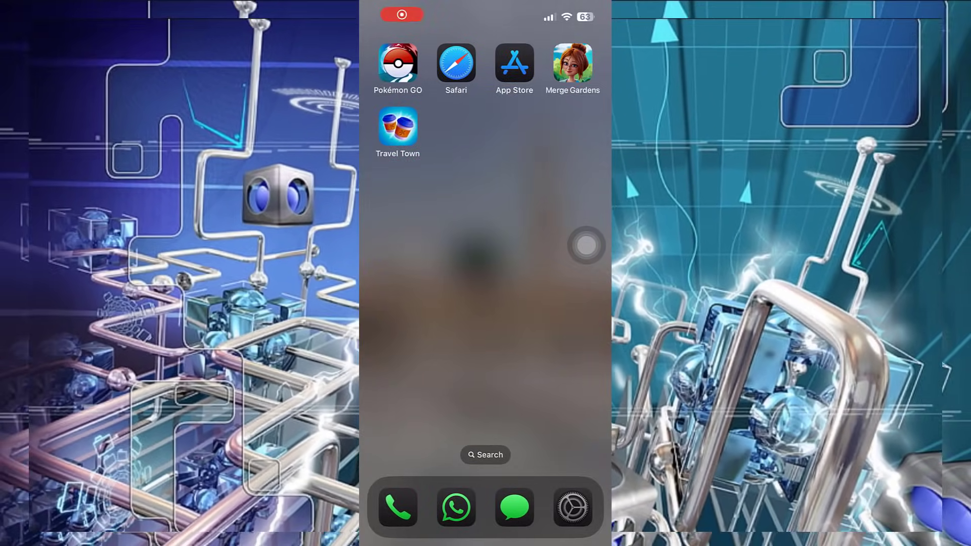
Step: Open Safari from the Home Screen to get back to the Delta offers page
left_click(455, 62)
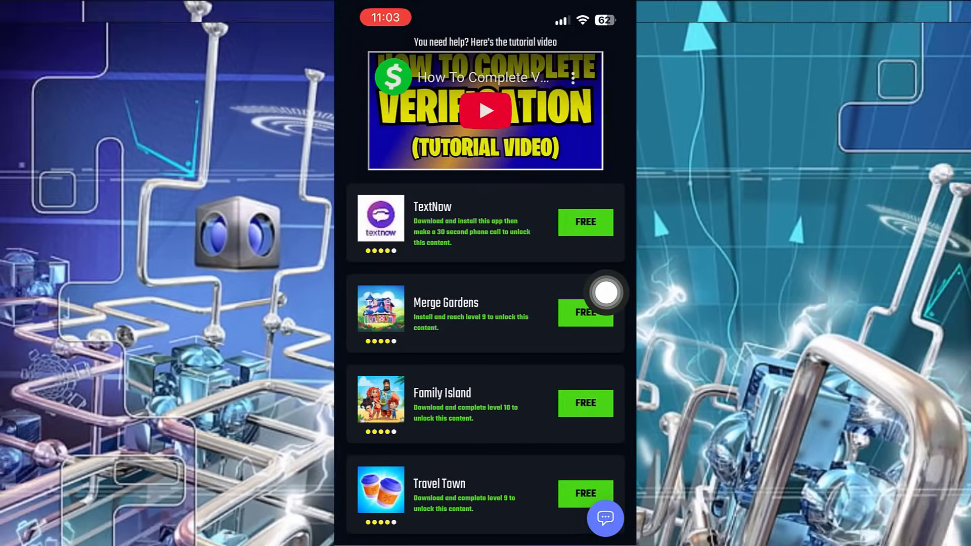
scroll(485, 318, "up", 3)
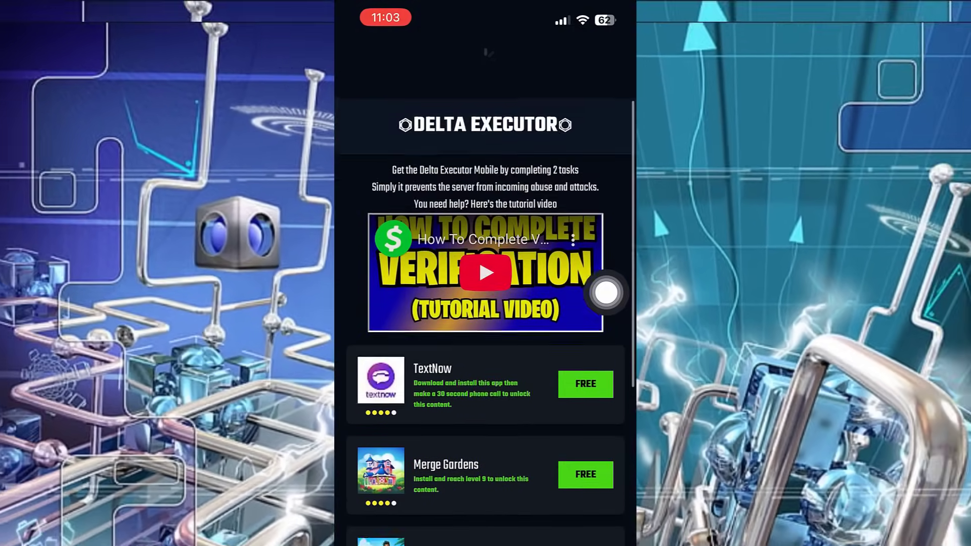
scroll(486, 318, "up", 3)
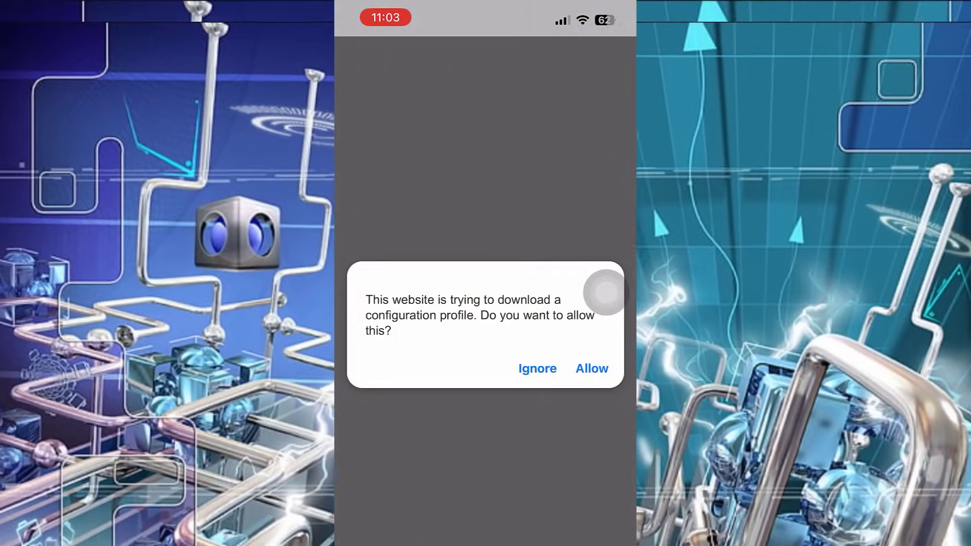
Step: Allow the Delta configuration profile download, close the notice, and return home
left_click_drag(605, 290, 606, 182)
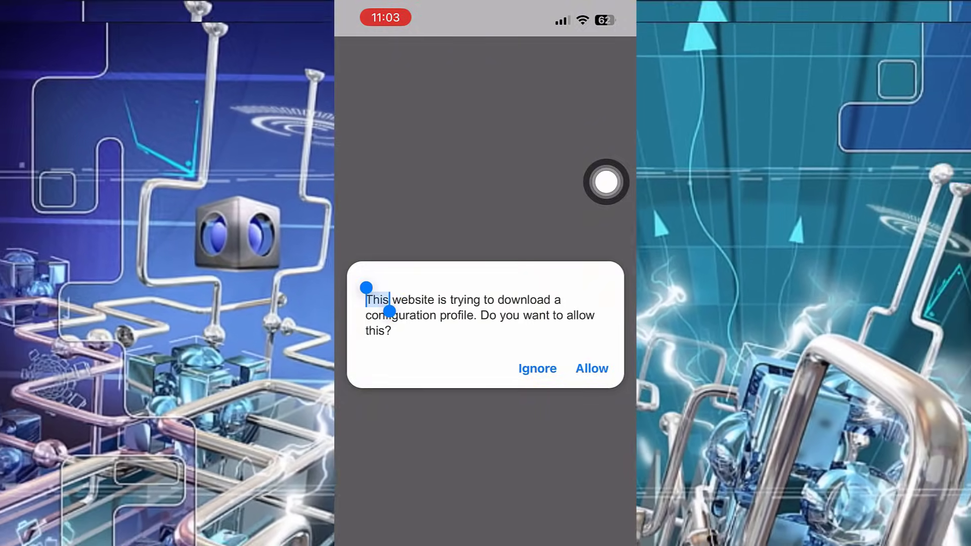
left_click_drag(375, 300, 391, 334)
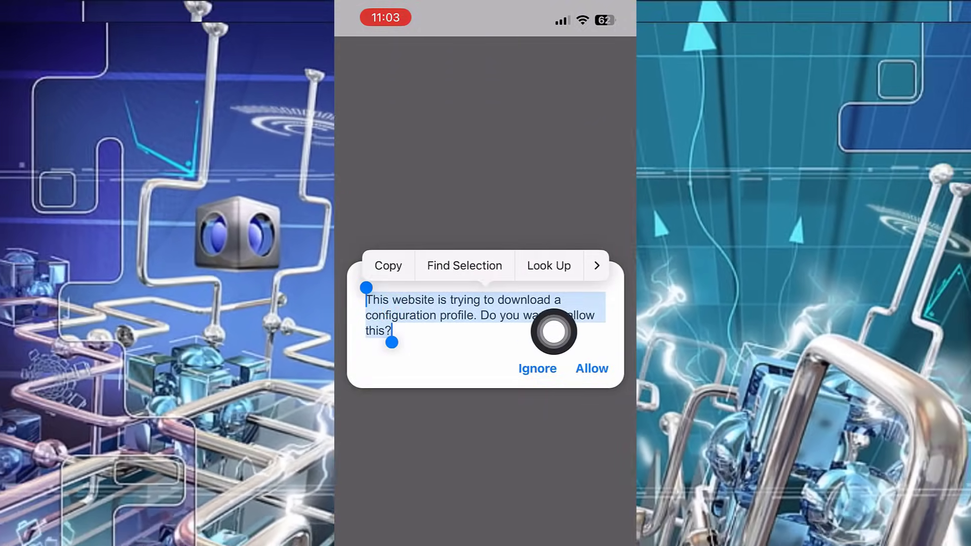
left_click(604, 321)
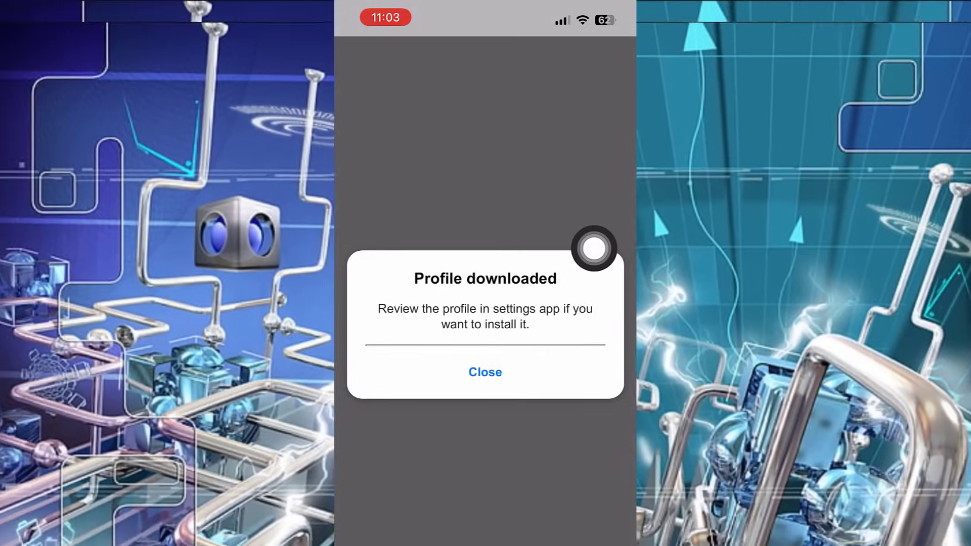
left_click(365, 372)
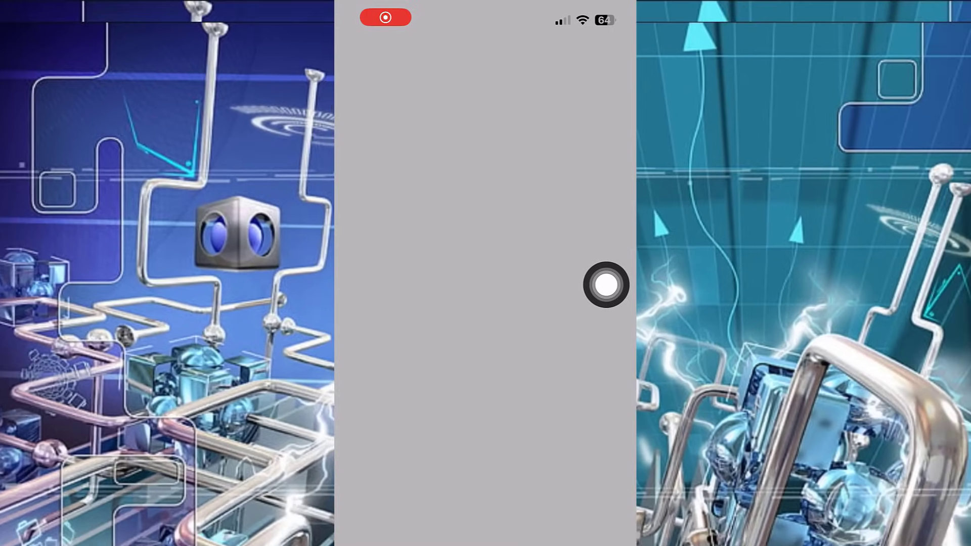
left_click(606, 286)
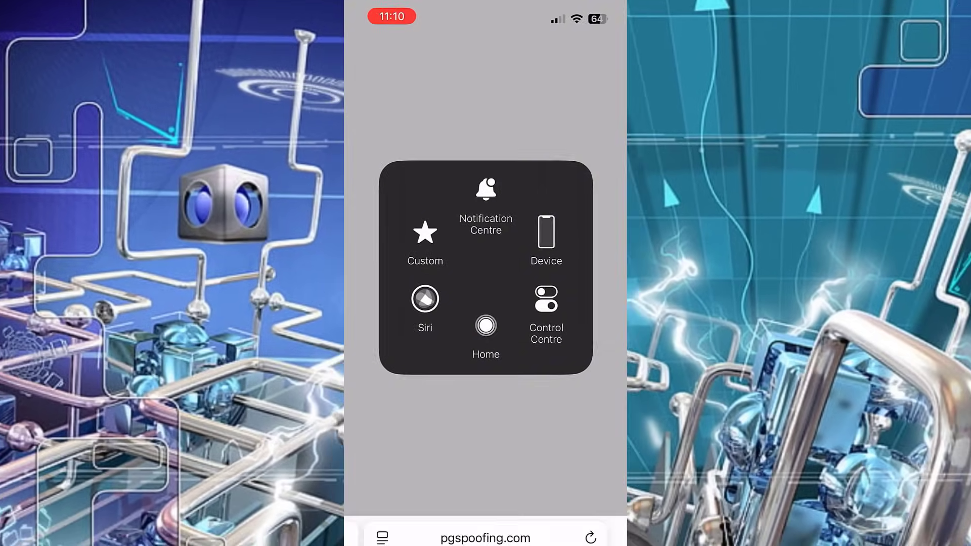
Step: Install the downloaded profile in Settings using the passcode, then return home
left_click(481, 341)
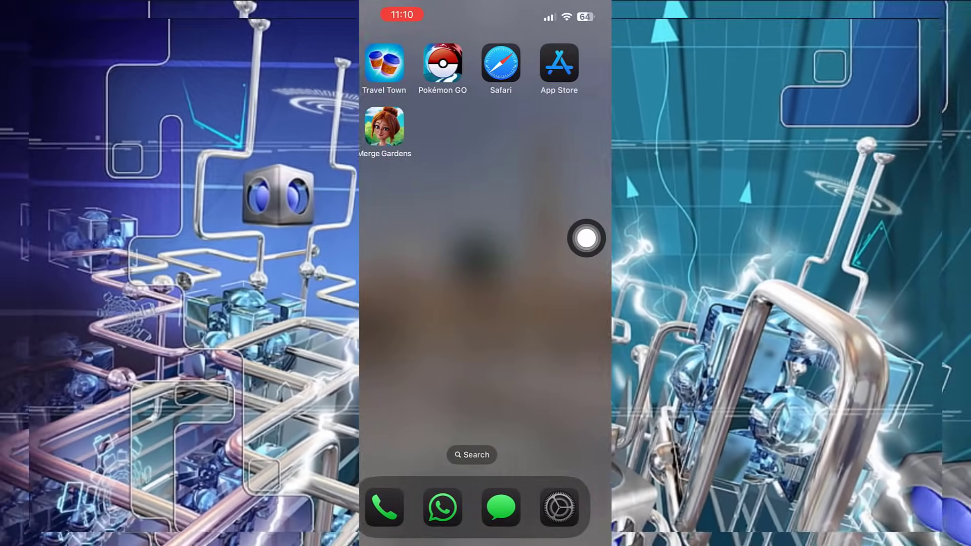
left_click(559, 507)
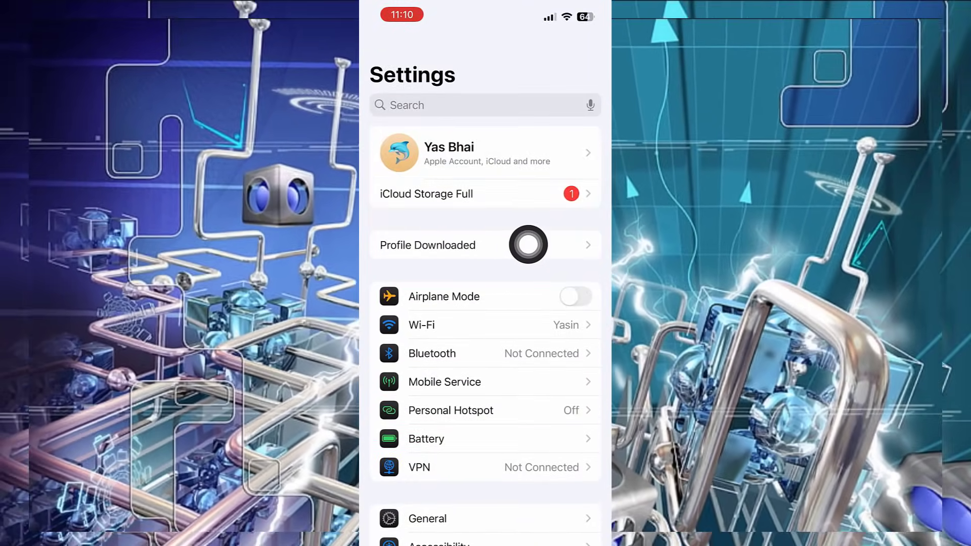
left_click(529, 244)
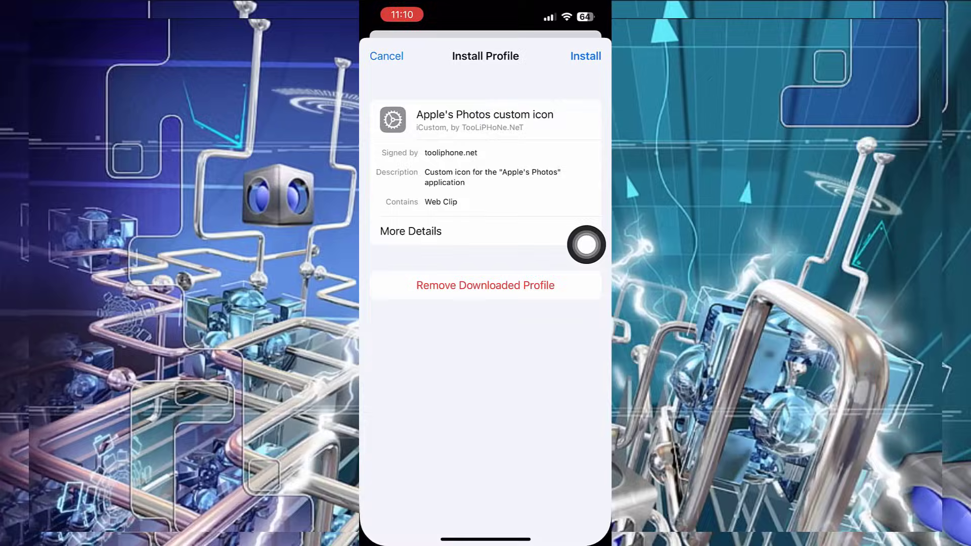
left_click(586, 55)
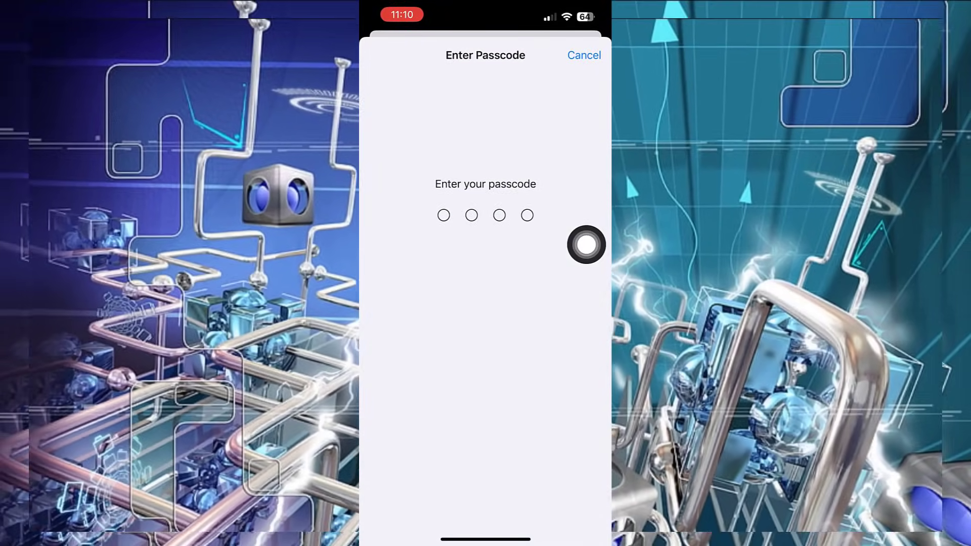
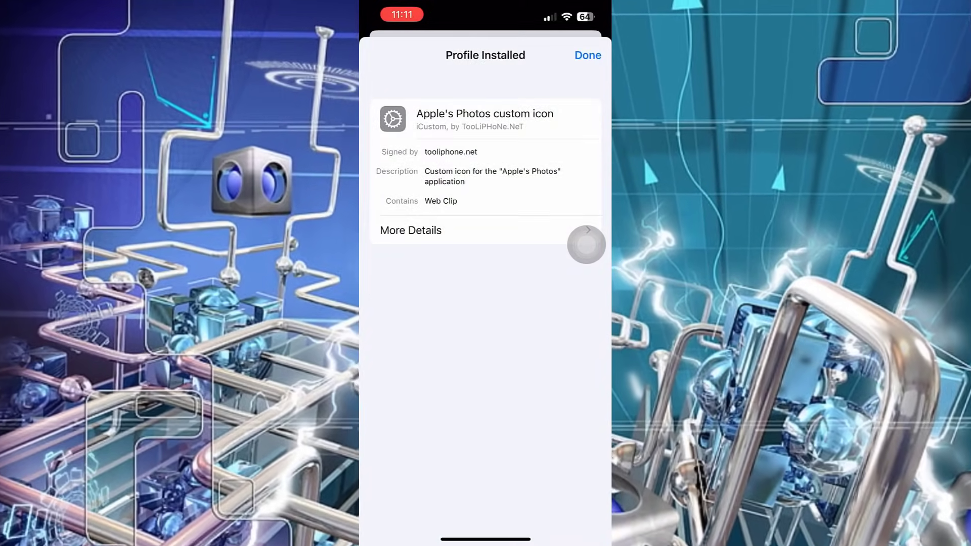
left_click(587, 55)
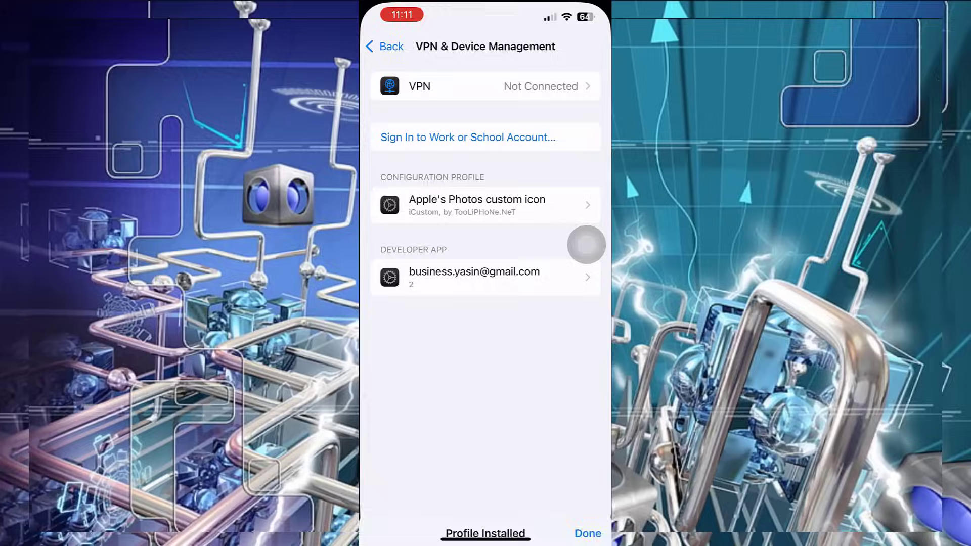
left_click_drag(486, 539, 485, 341)
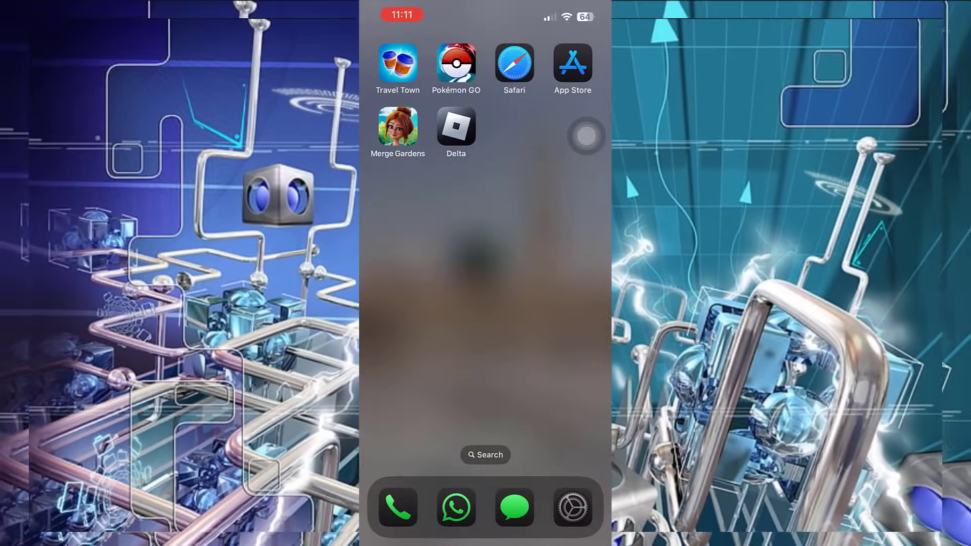
Step: Open Roblox and hit Play on the Blox Fruits card in Continue
left_click(455, 126)
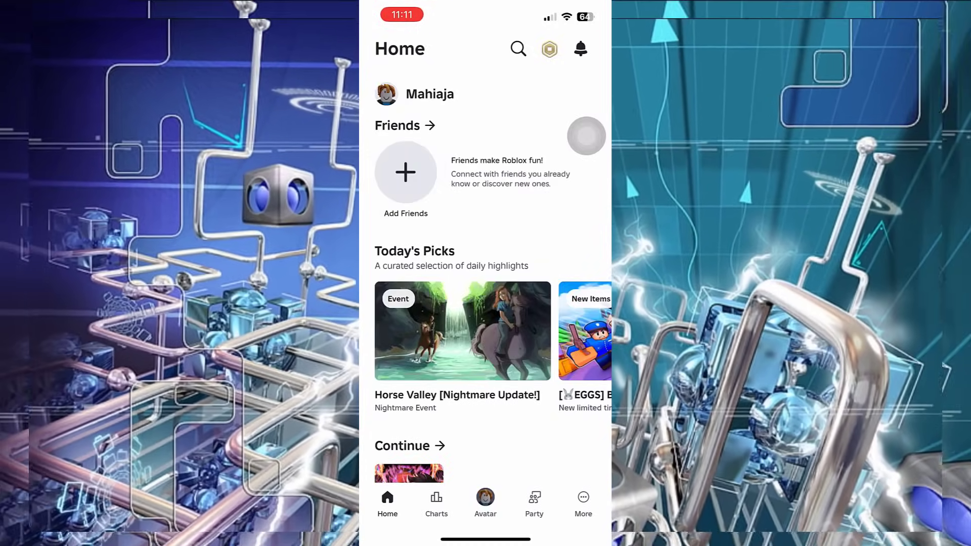
scroll(586, 136, "down", 5)
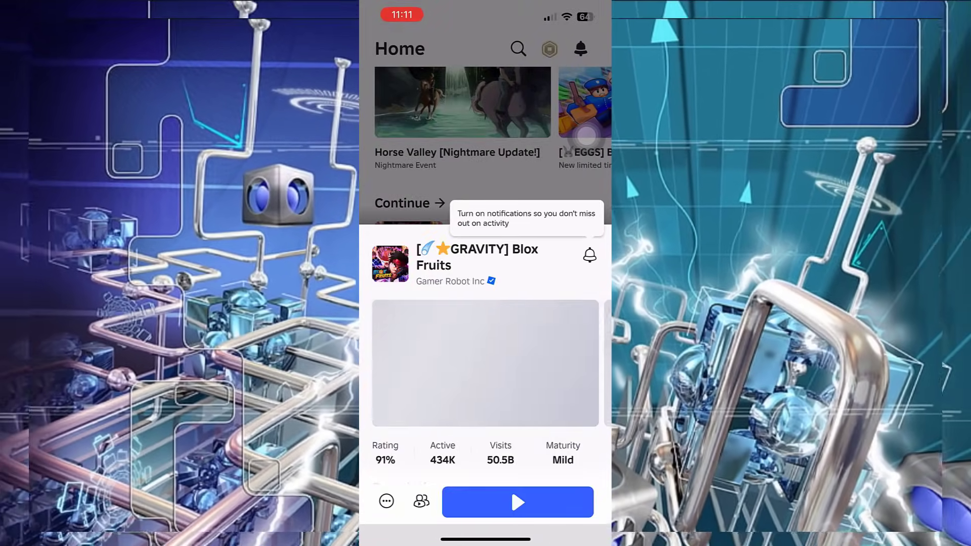
left_click(518, 502)
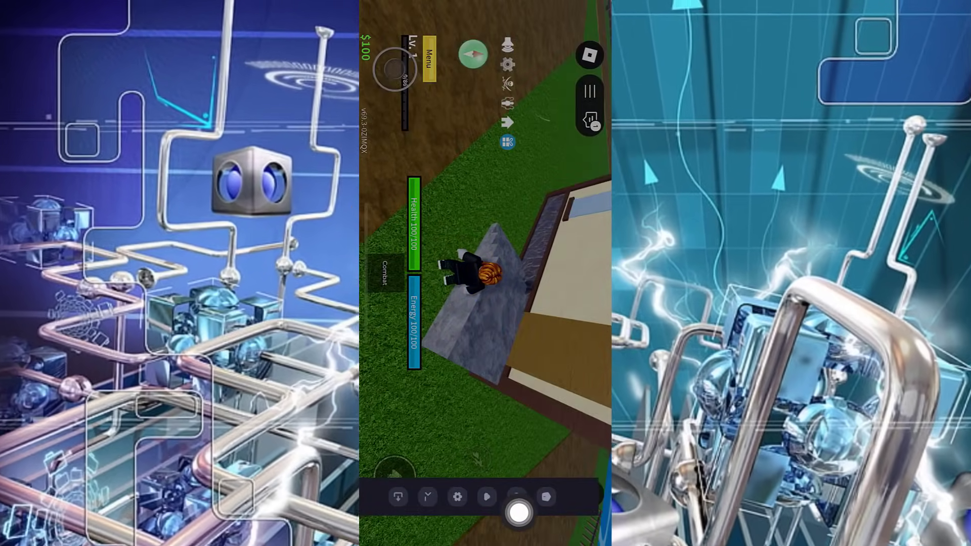
Step: Run the Keyboard script from the Delta script hub and delete its saved card
left_click(547, 496)
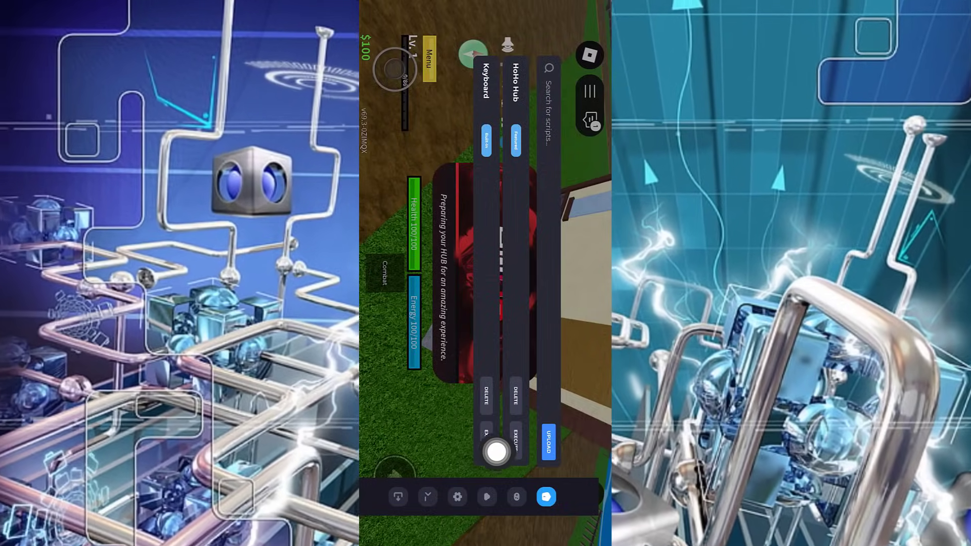
left_click(496, 453)
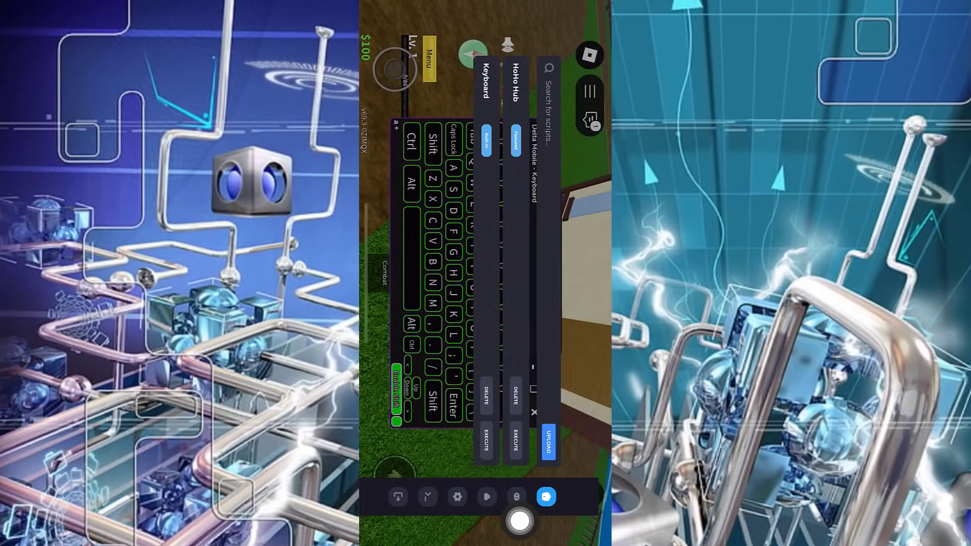
left_click(487, 396)
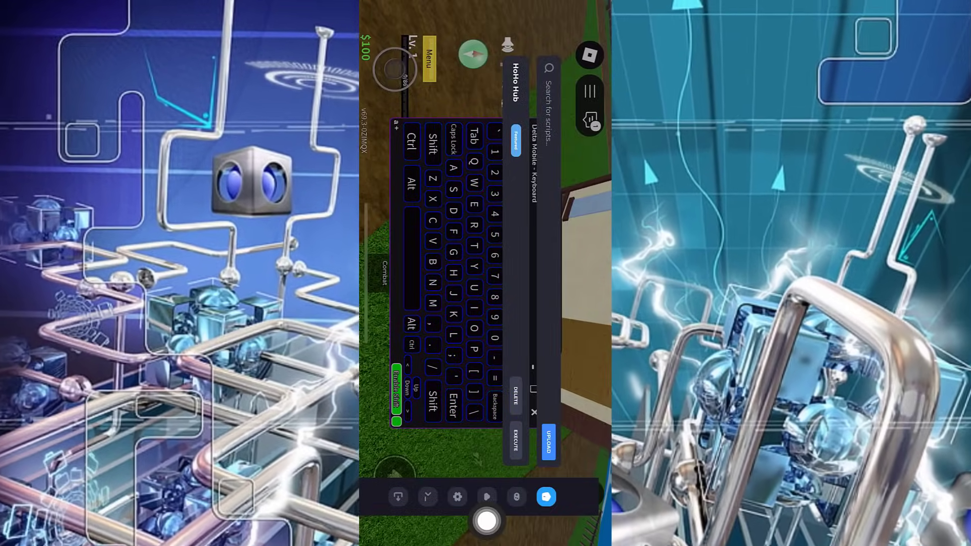
Step: Delete the HoHo Hub saved script, then switch between the script editor and keyboard view
left_click(516, 390)
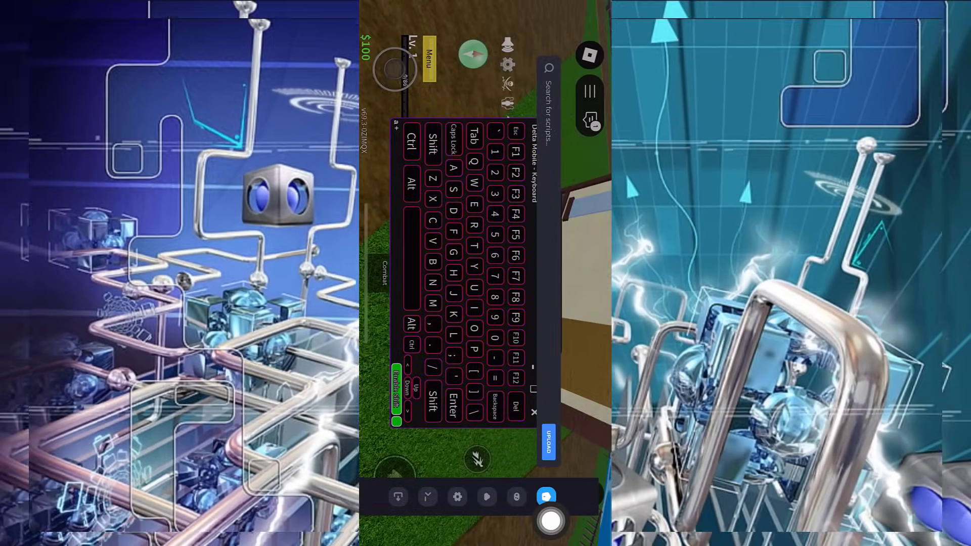
left_click(516, 497)
left_click(487, 497)
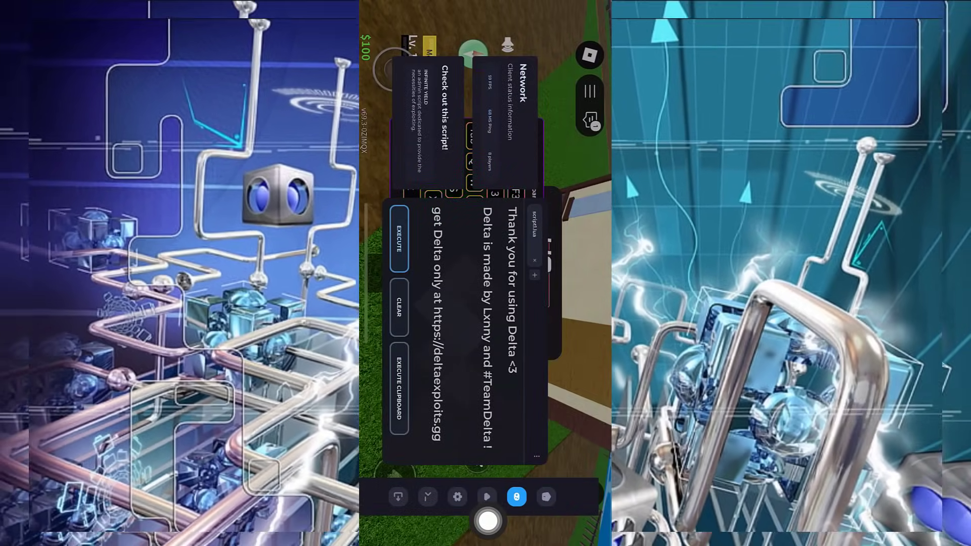